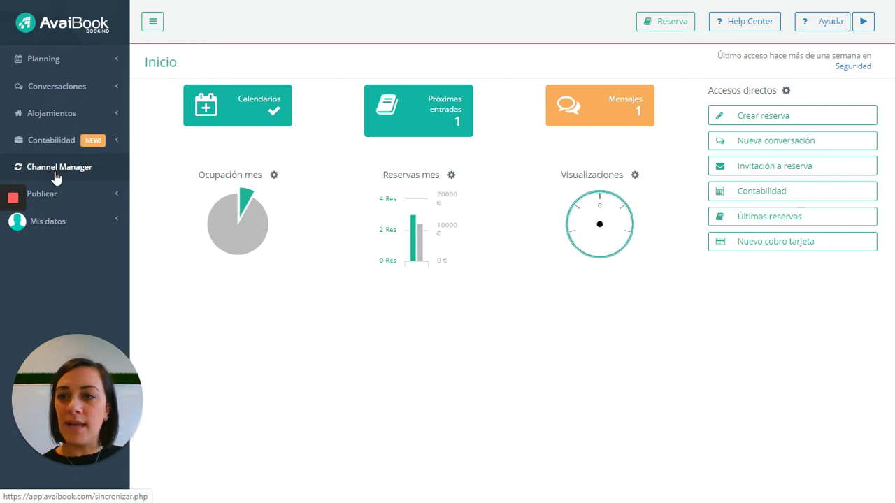
# Step: Open the Channel Manager synchronisation page from the AvaiBook dashboard sidebar
pyautogui.click(56, 176)
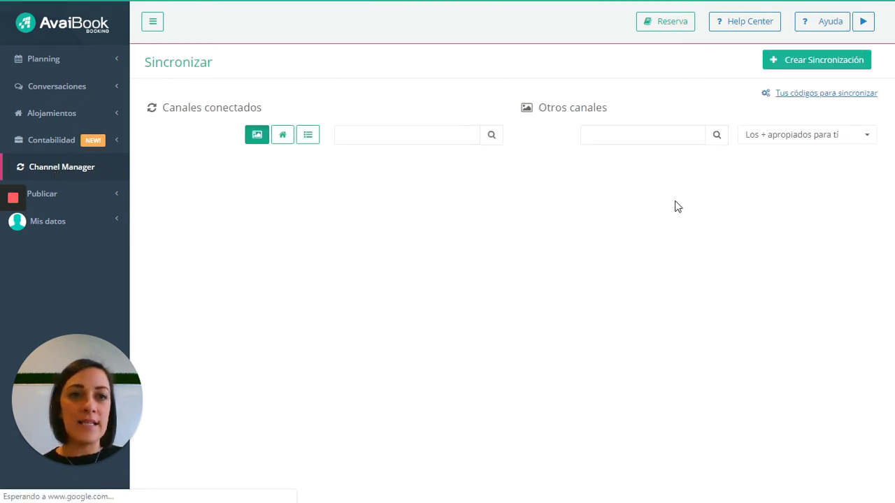
# Step: Create a new sync pairing the iCal channel with Casa Luna, accepting the terms
pyautogui.click(815, 62)
pyautogui.click(370, 103)
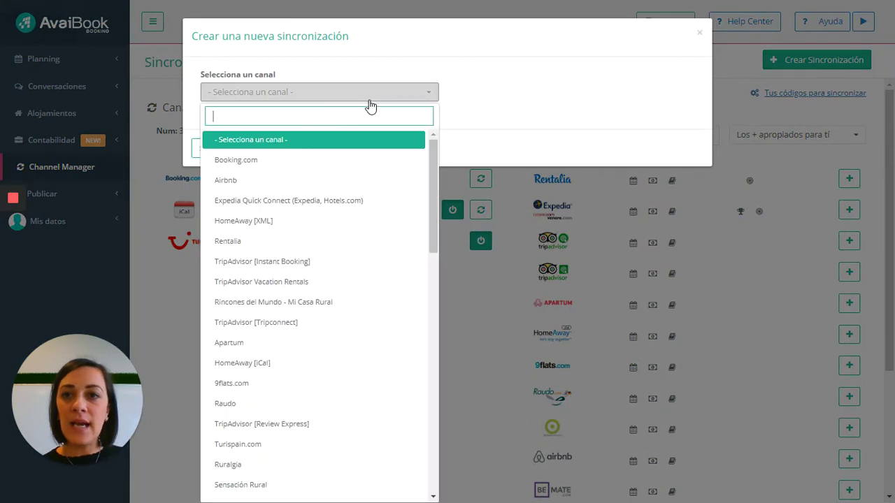
pyautogui.write('ical')
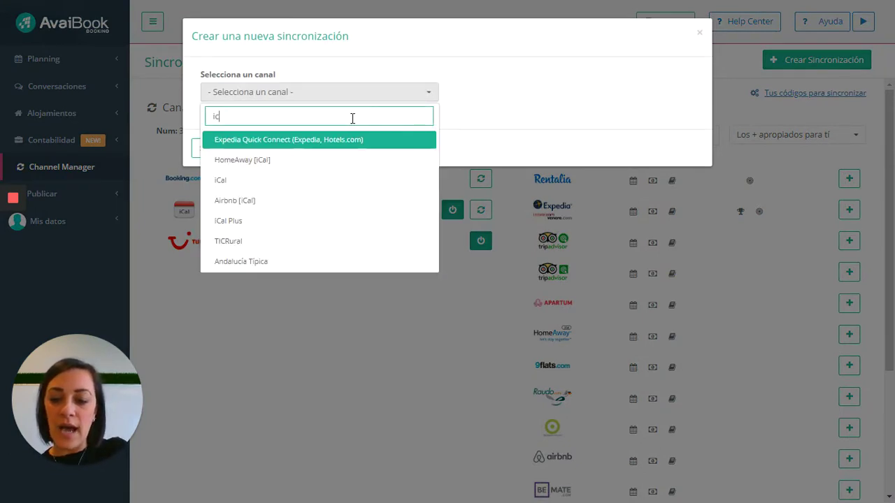
pyautogui.click(355, 166)
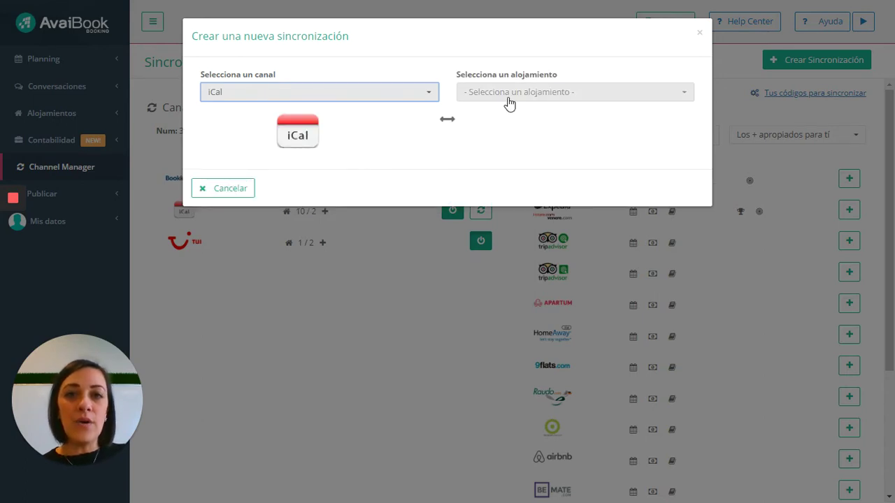
pyautogui.click(510, 95)
pyautogui.click(509, 181)
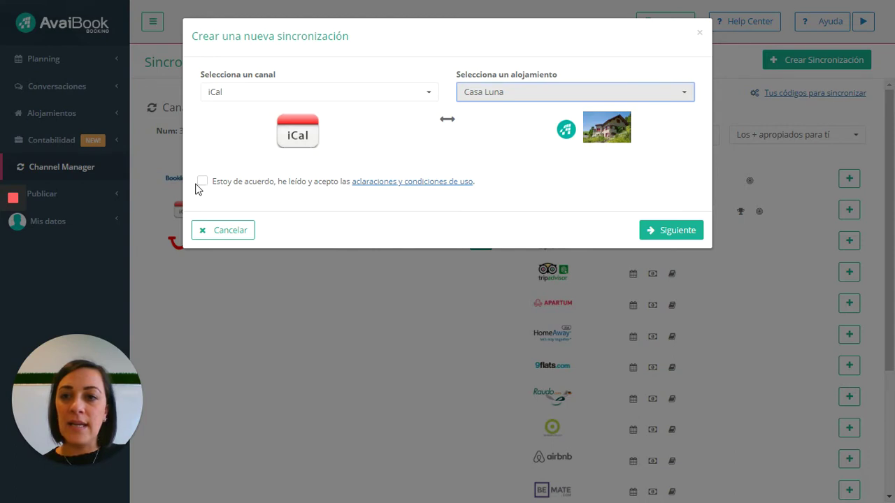
pyautogui.click(202, 183)
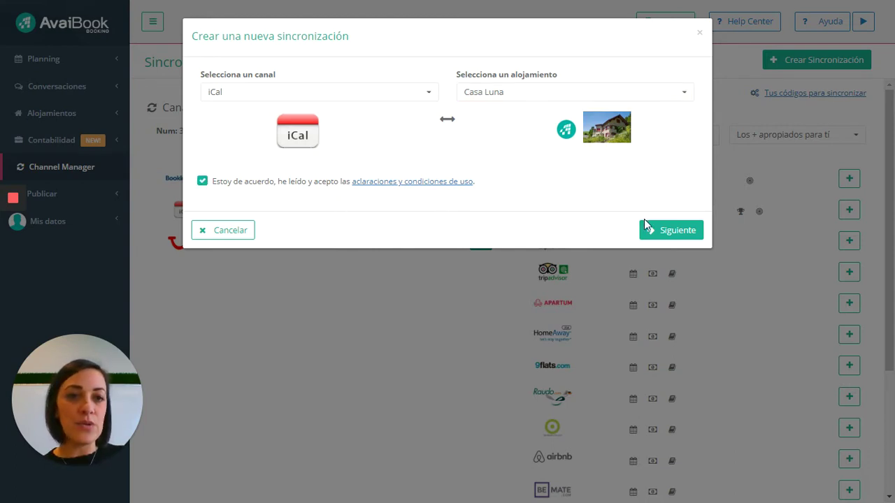
pyautogui.click(658, 232)
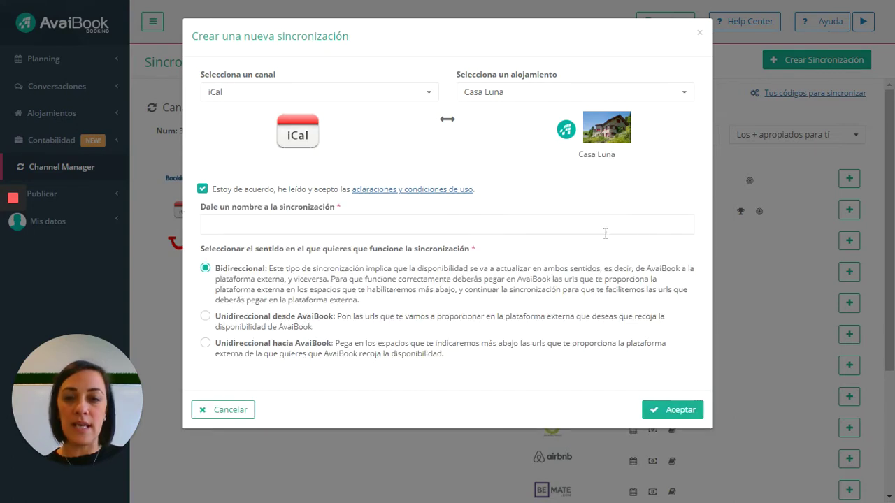
# Step: Enter 'prueba 1' as the sync name, keeping the Bidireccional direction
pyautogui.click(256, 222)
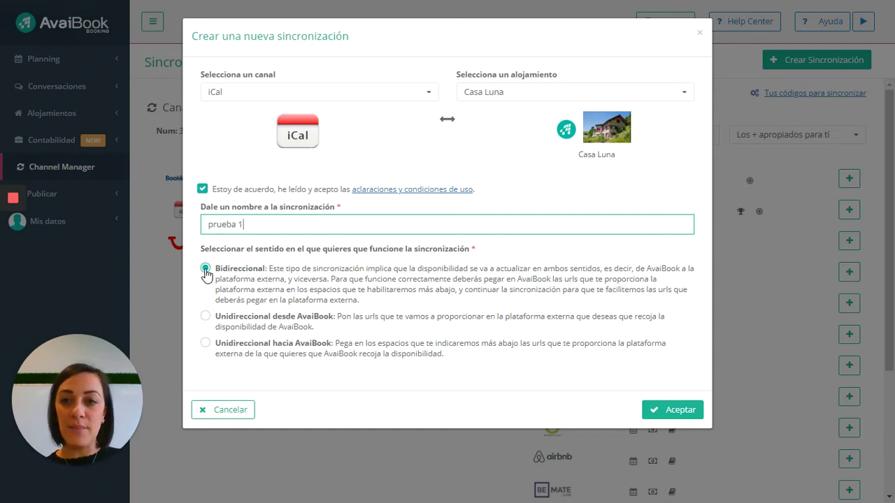
# Step: Confirm the prueba 1 sync and select its Casa Luna iCal export link
pyautogui.click(658, 411)
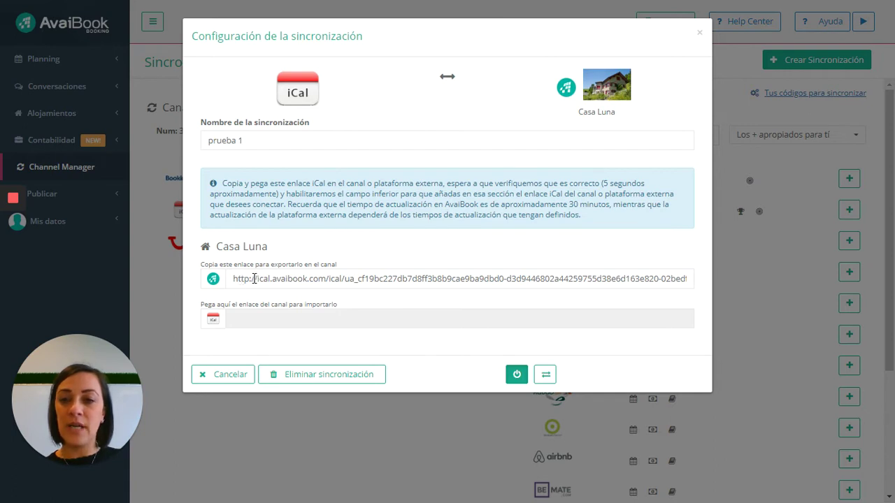
pyautogui.click(254, 278)
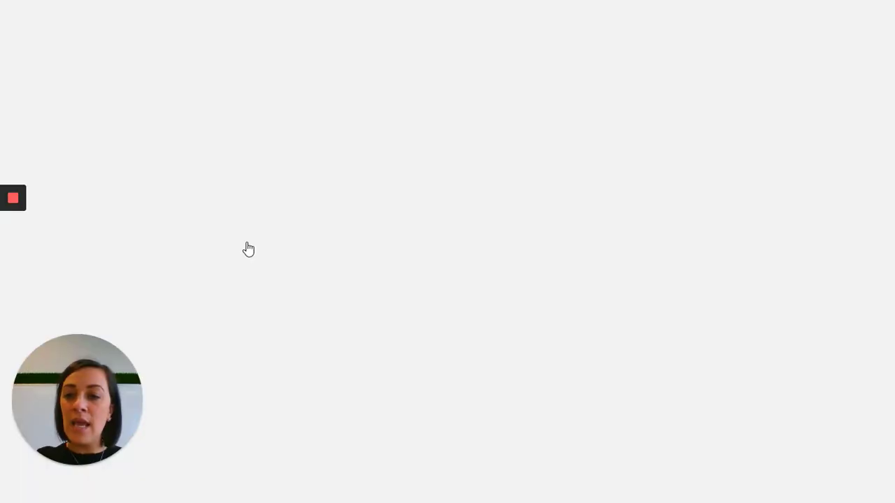
pyautogui.scroll(1, 249, 253)
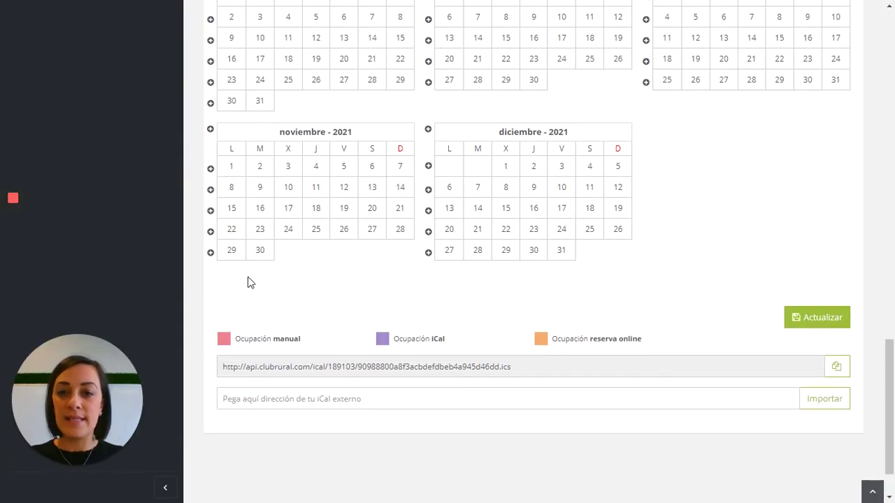
pyautogui.scroll(-1, 259, 302)
pyautogui.scroll(-1, 259, 302)
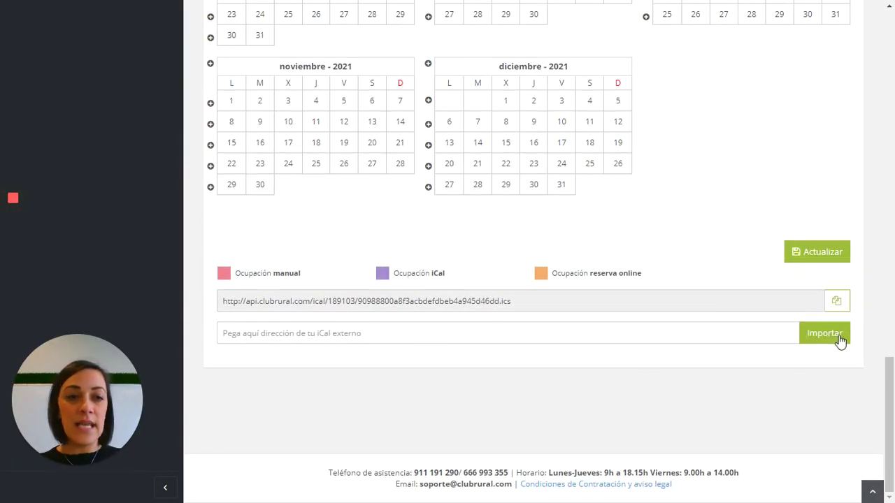
pyautogui.click(436, 335)
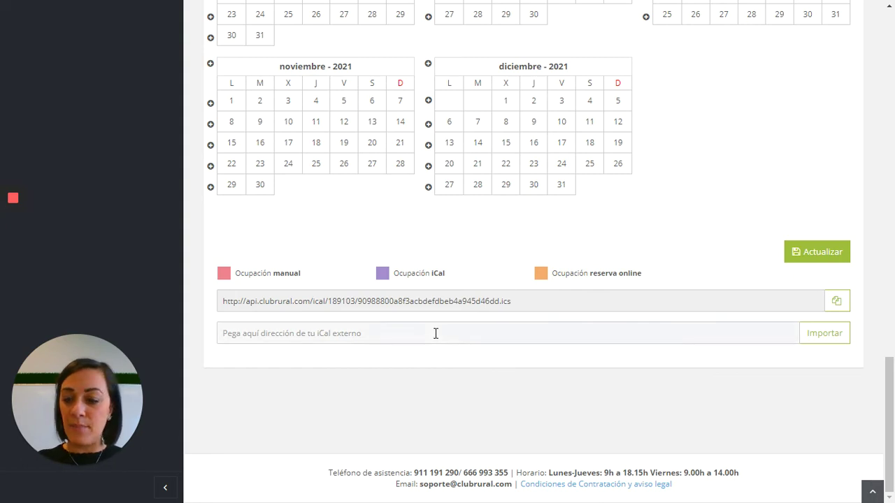
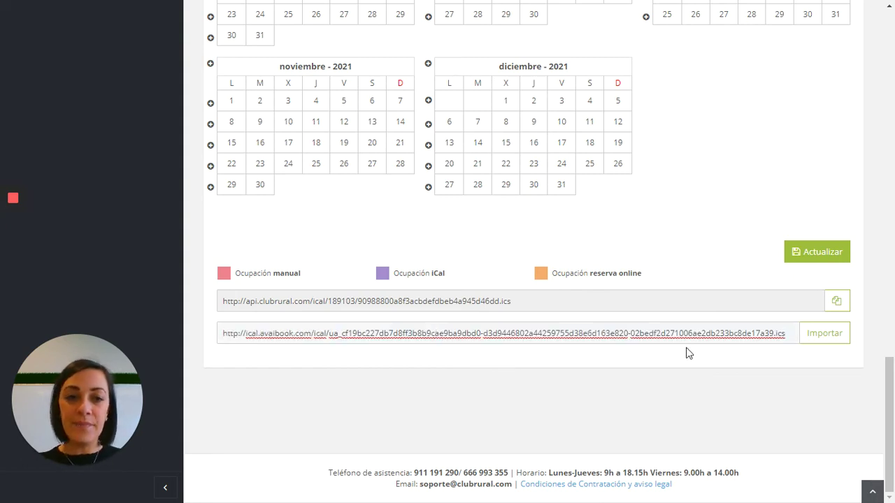
pyautogui.click(818, 336)
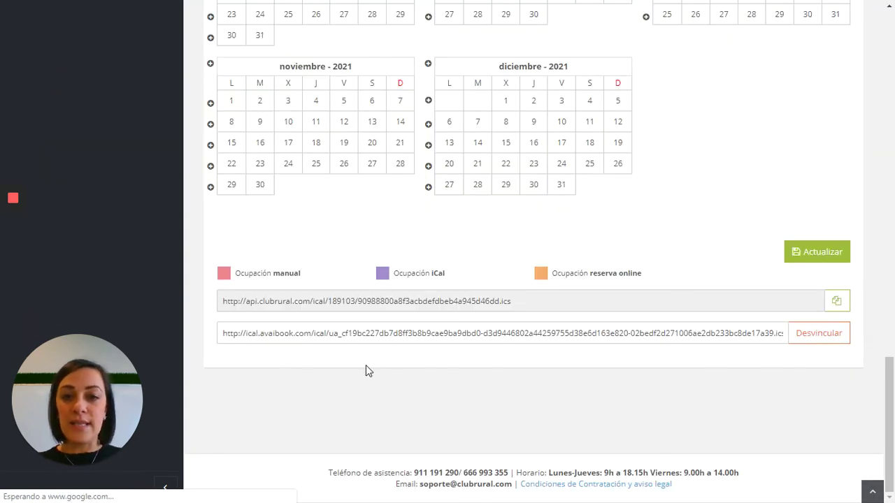
pyautogui.moveTo(514, 303); pyautogui.dragTo(215, 308)
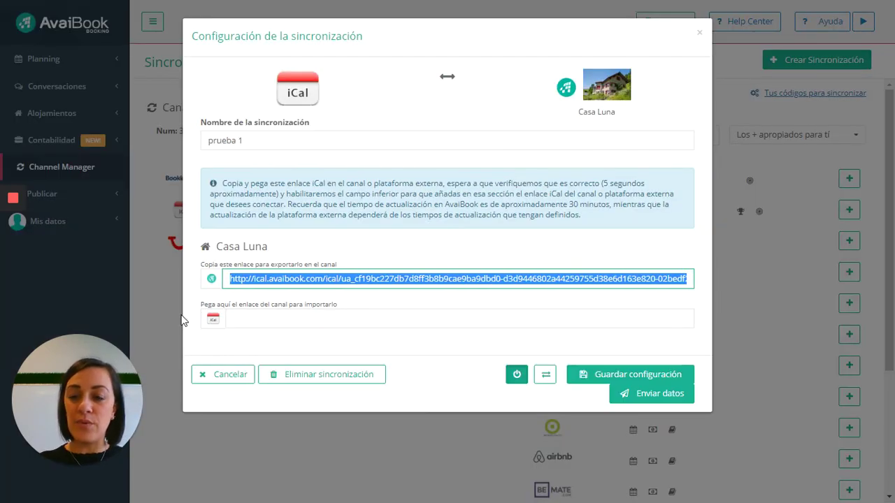
# Step: Paste the Club Rural link as the prueba 1 import link and save the configuration
pyautogui.click(243, 319)
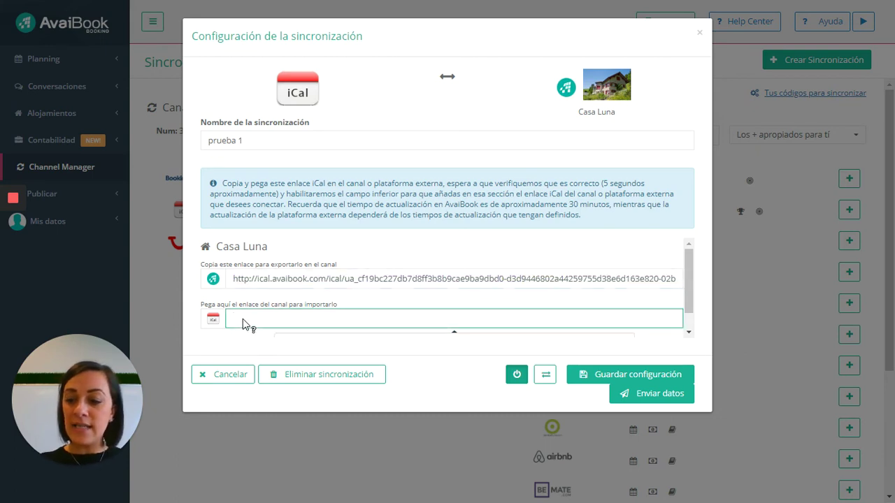
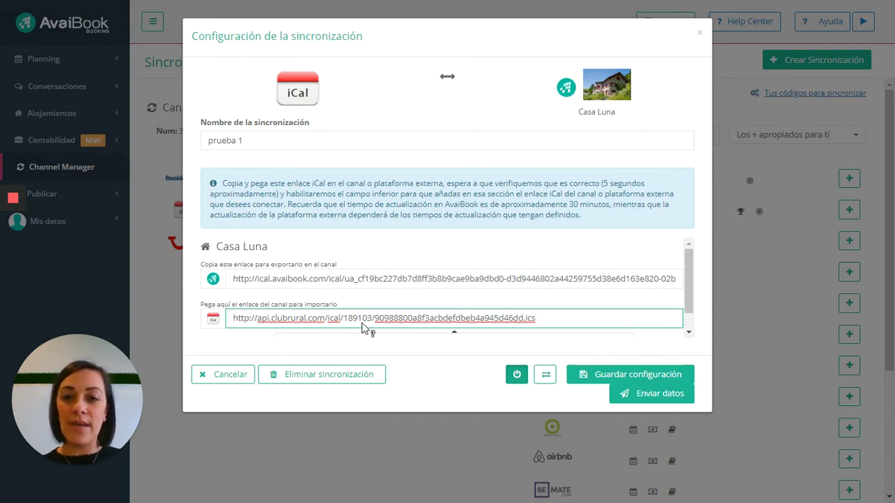
pyautogui.click(587, 378)
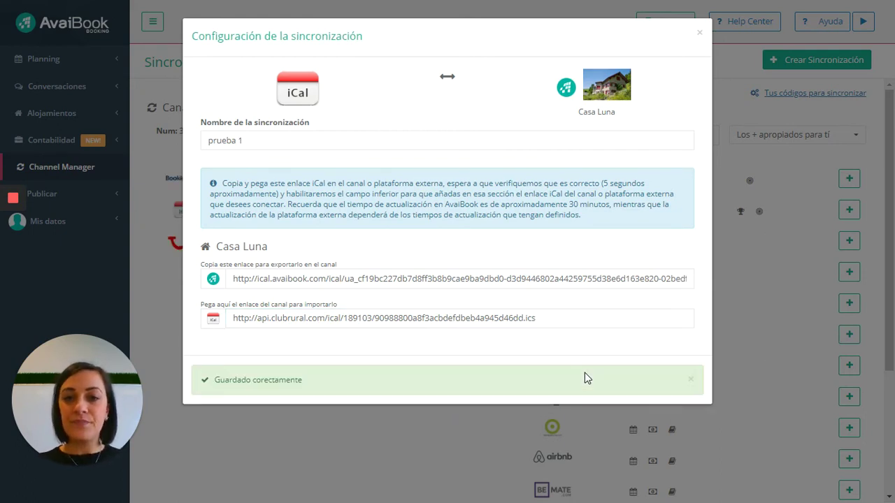
pyautogui.click(323, 453)
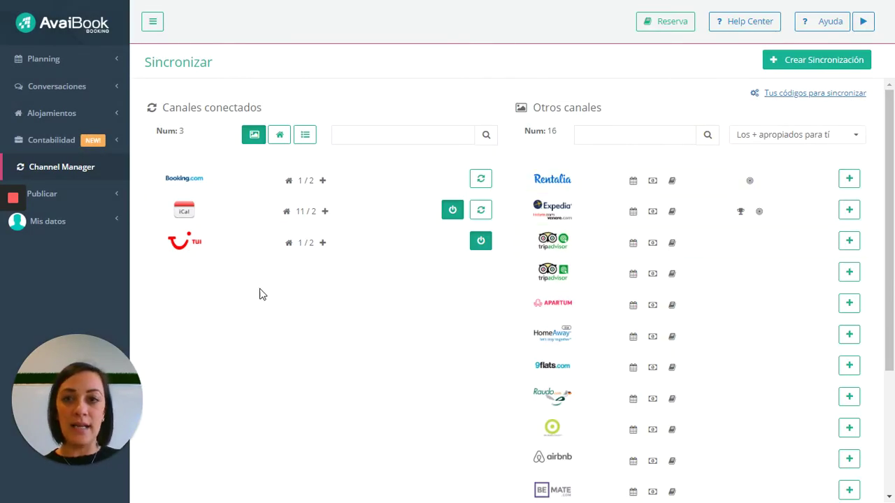
pyautogui.click(790, 61)
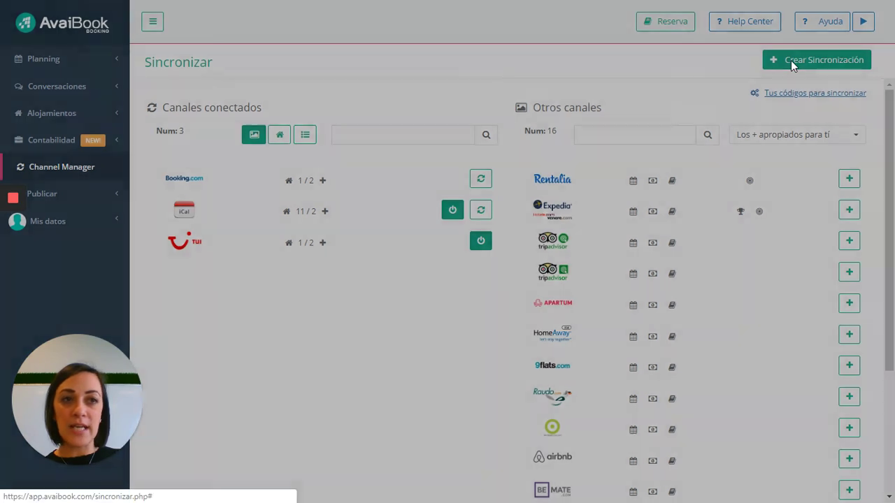
# Step: Choose iCal as the channel and Casa Luna as the property, accepting the terms
pyautogui.click(350, 105)
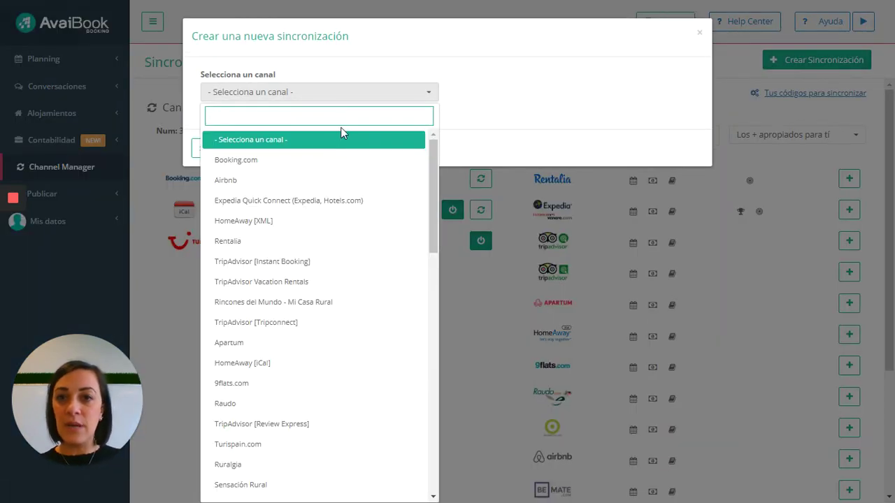
pyautogui.write('icl')
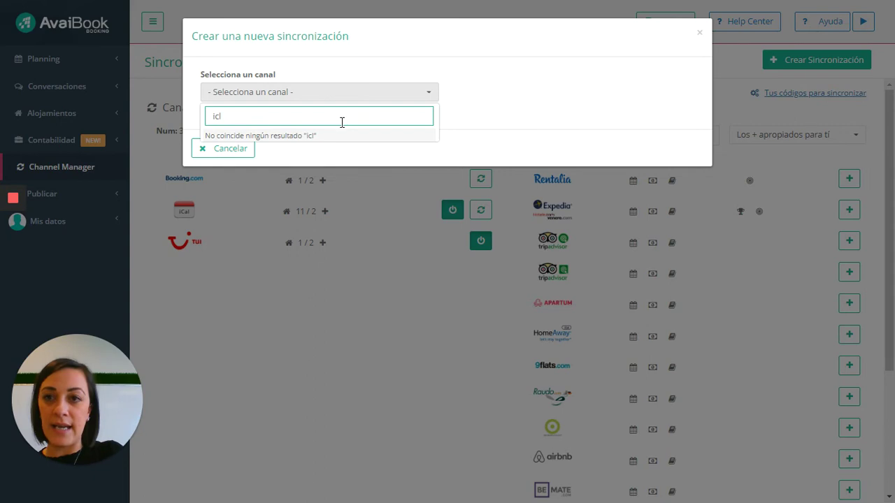
pyautogui.press('BackSpace')
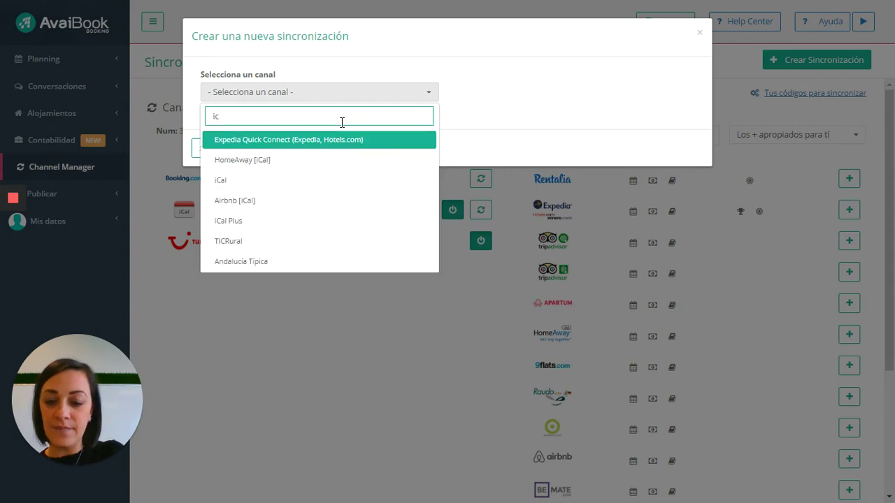
pyautogui.write('ca')
pyautogui.press('BackSpace')
pyautogui.press('BackSpace')
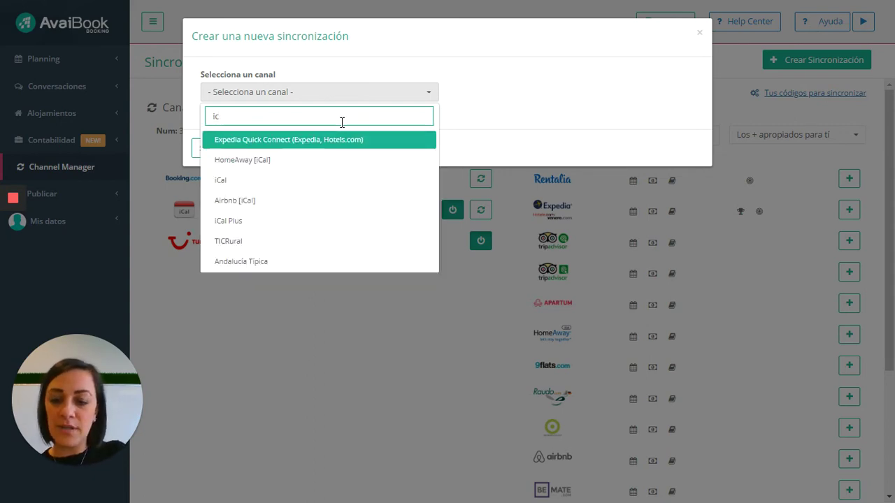
pyautogui.write('al')
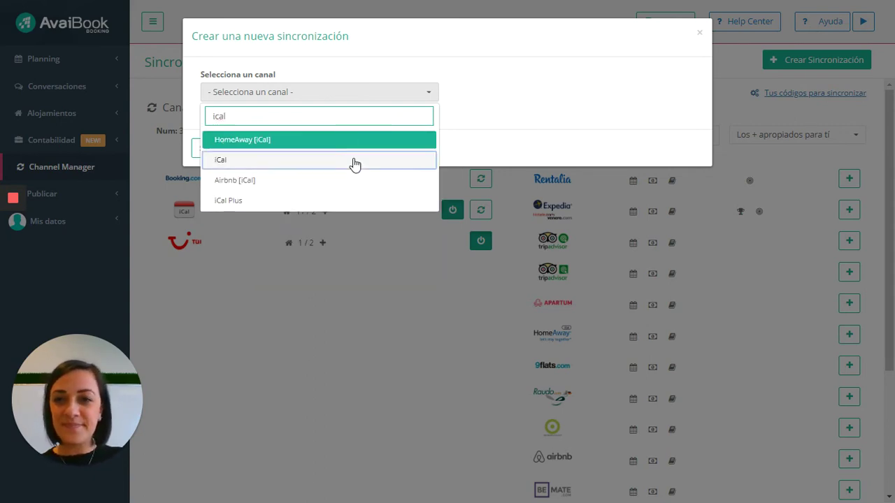
pyautogui.click(355, 161)
pyautogui.click(534, 95)
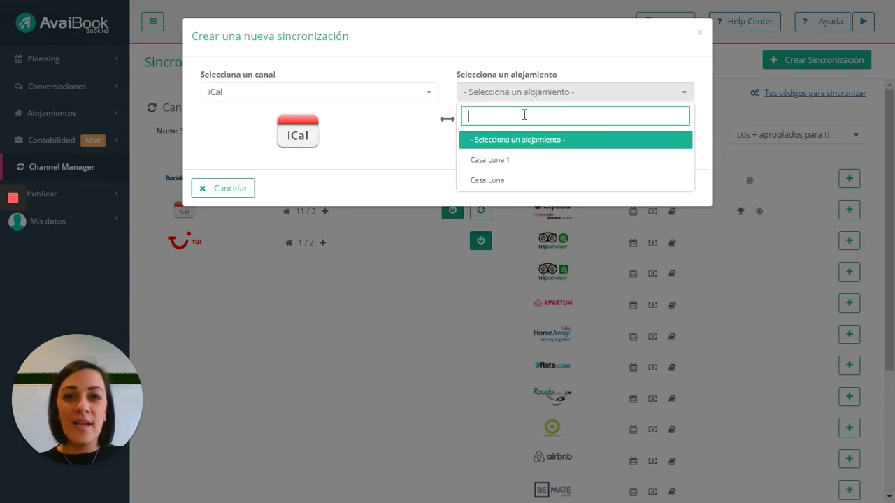
pyautogui.click(516, 183)
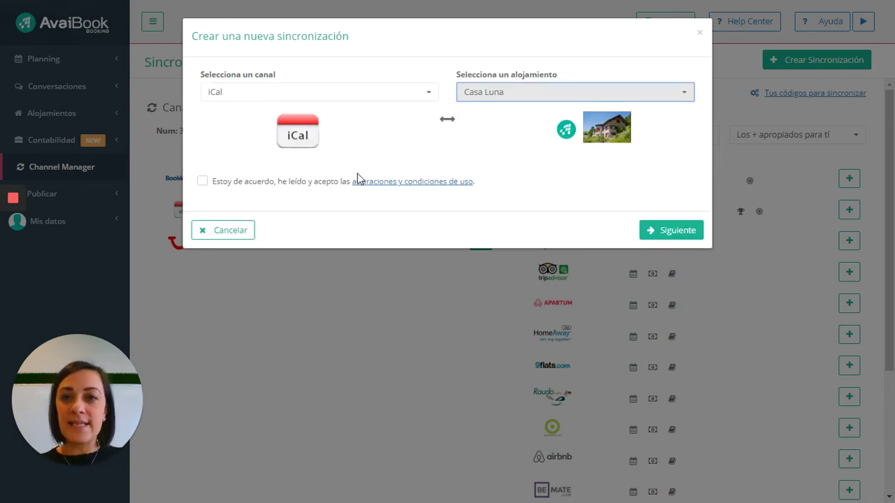
pyautogui.click(201, 182)
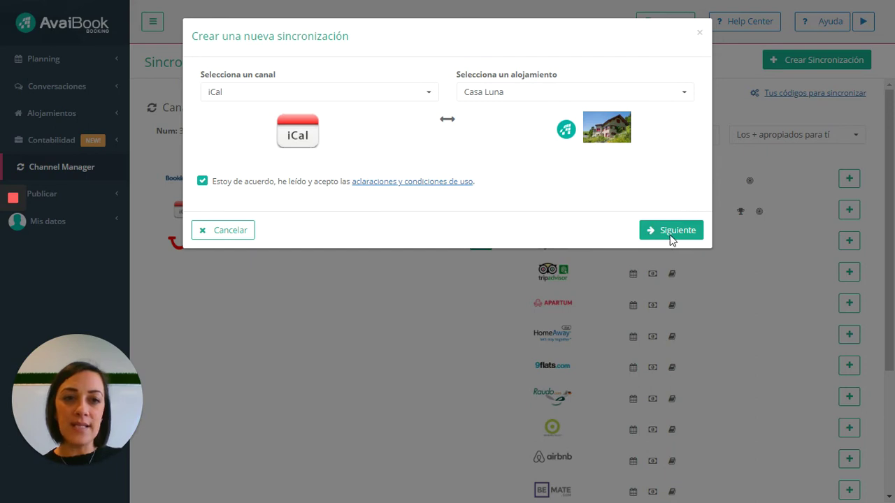
pyautogui.click(671, 236)
# Step: Name the sync 'prueba 2', set it to Unidireccional desde AvaiBook, and create it
pyautogui.click(324, 226)
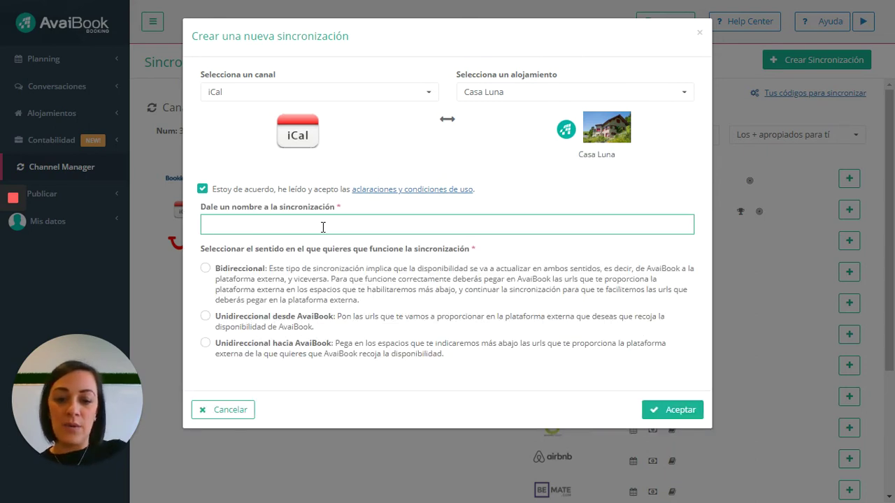
pyautogui.write('prueba 2')
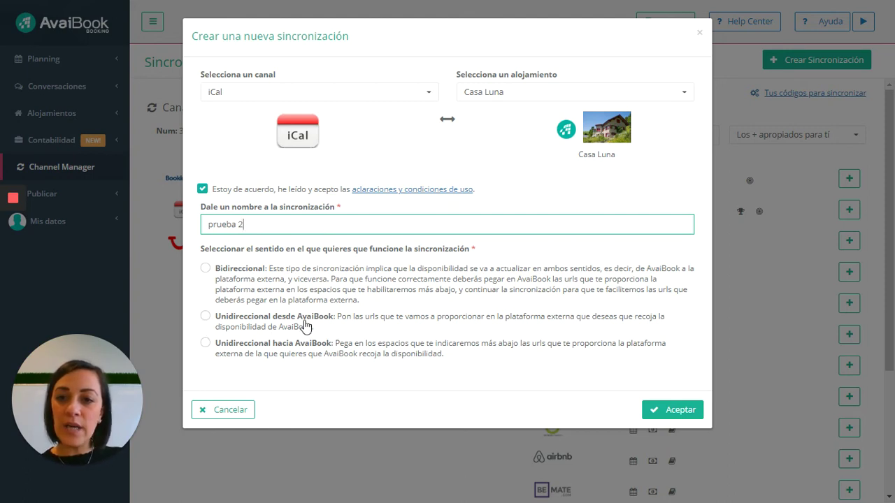
pyautogui.click(208, 317)
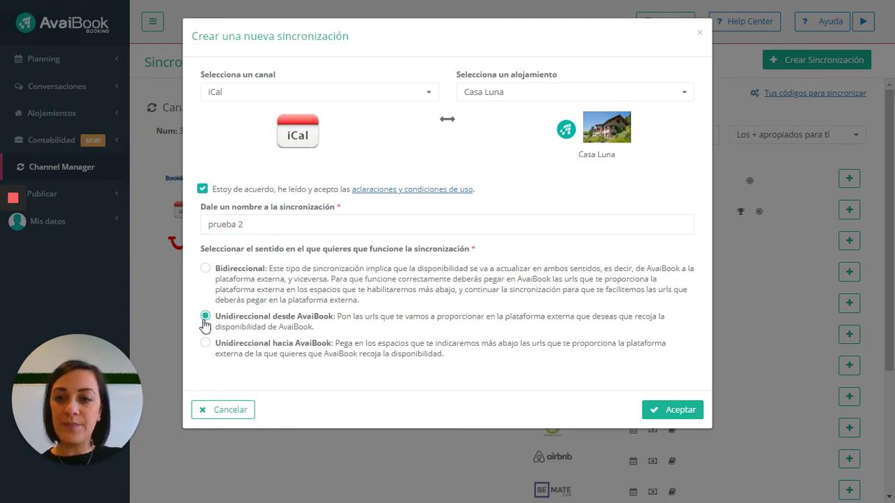
pyautogui.click(667, 411)
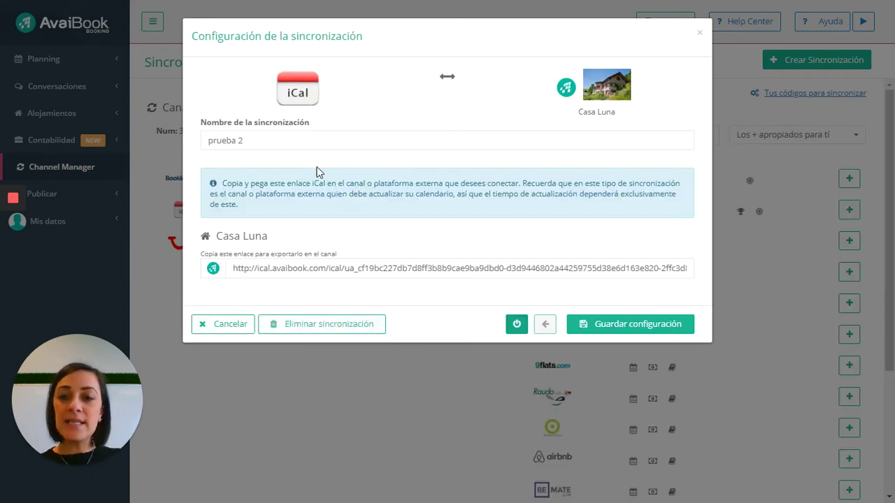
# Step: Select the prueba 2 iCal export link, save the configuration, and close the dialog
pyautogui.click(241, 269)
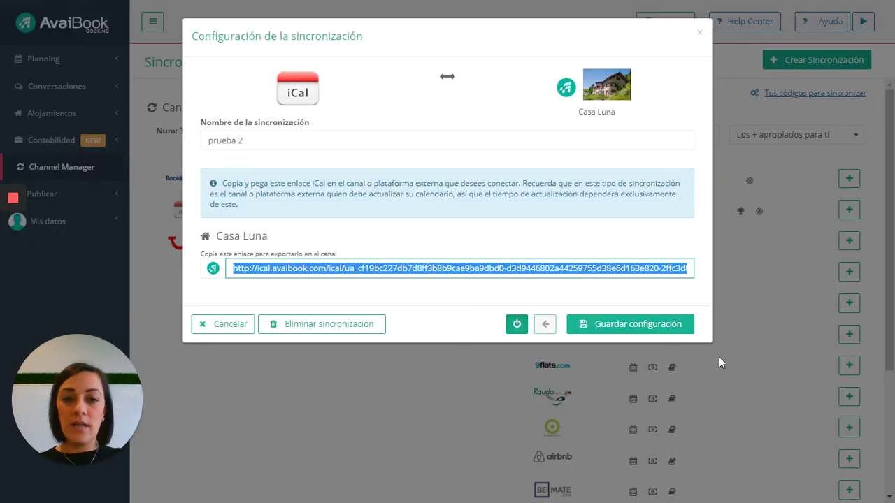
pyautogui.click(622, 324)
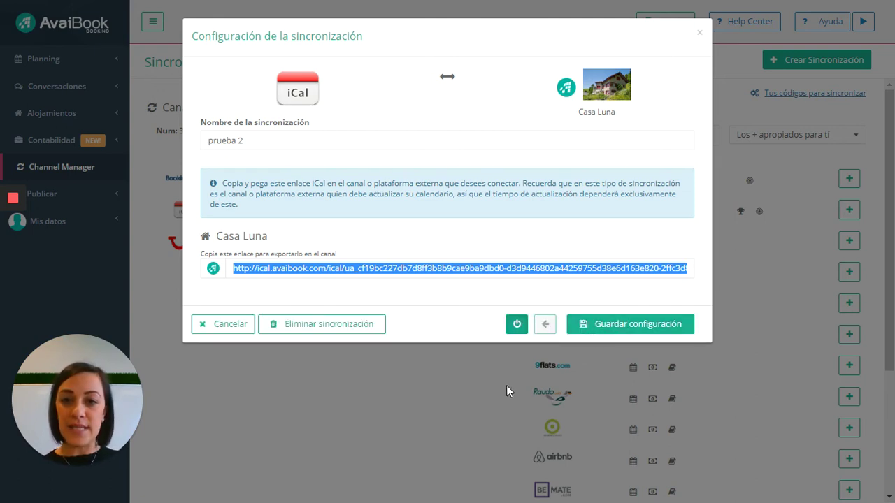
pyautogui.click(477, 404)
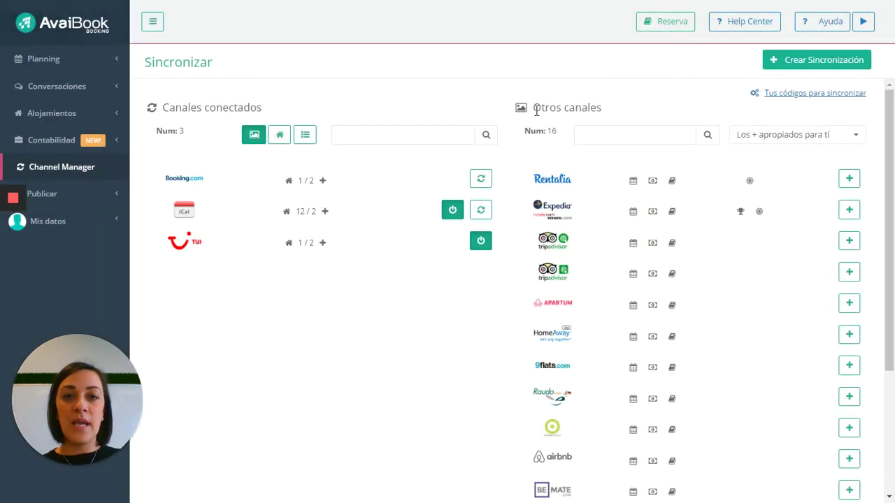
# Step: Start another sync pairing iCal with Casa Luna and accept the terms
pyautogui.click(803, 67)
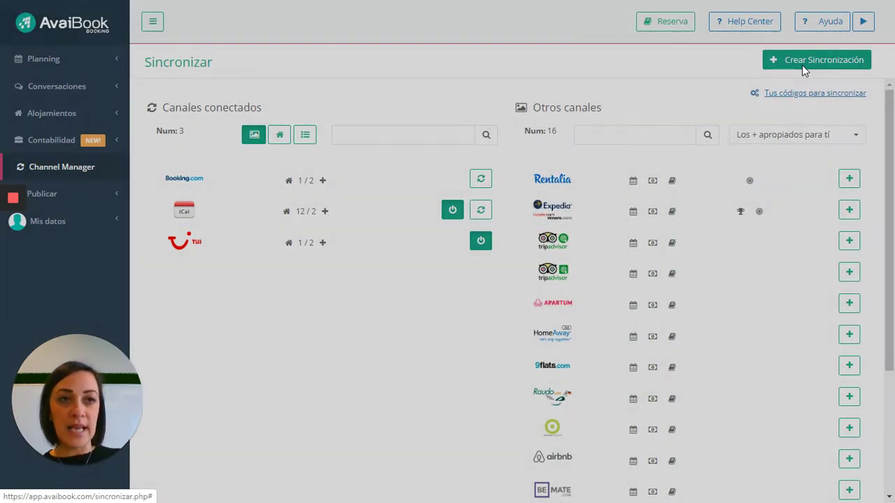
pyautogui.click(266, 92)
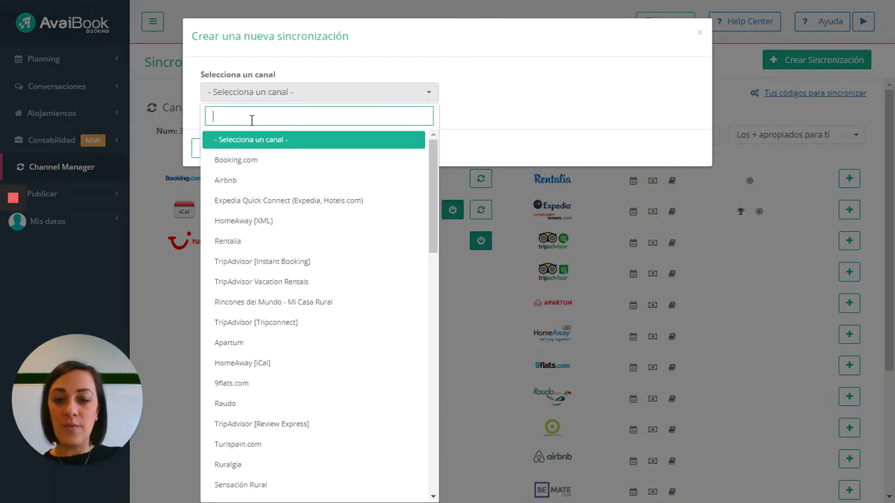
pyautogui.write('ical')
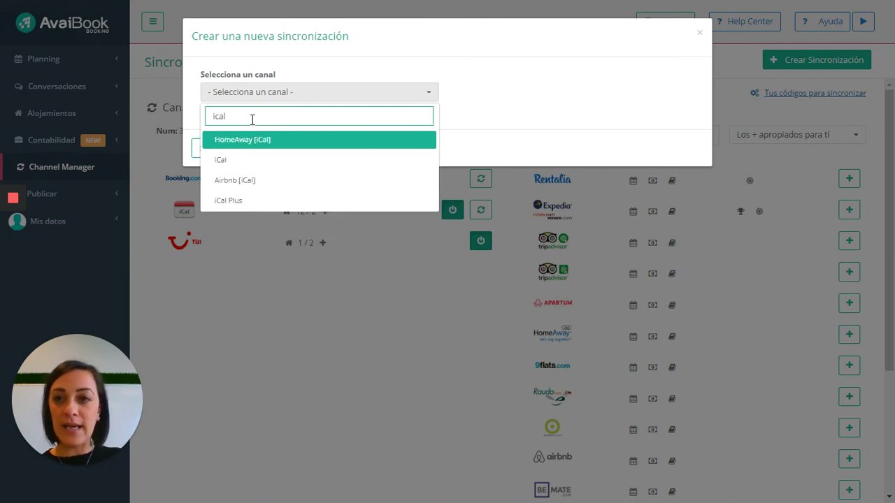
pyautogui.click(285, 161)
pyautogui.click(531, 95)
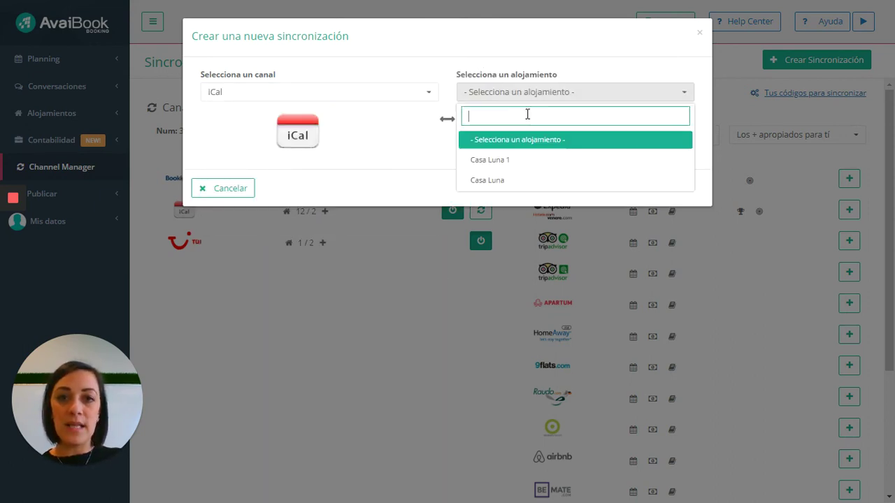
pyautogui.click(516, 180)
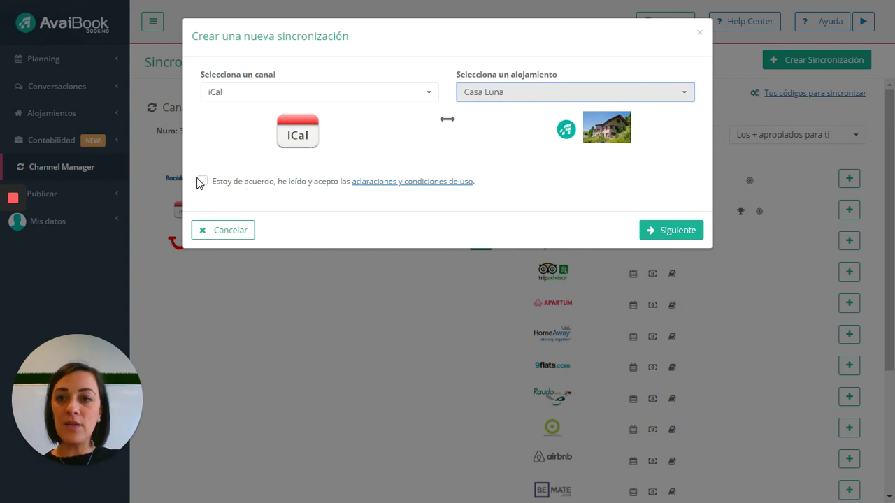
pyautogui.click(203, 184)
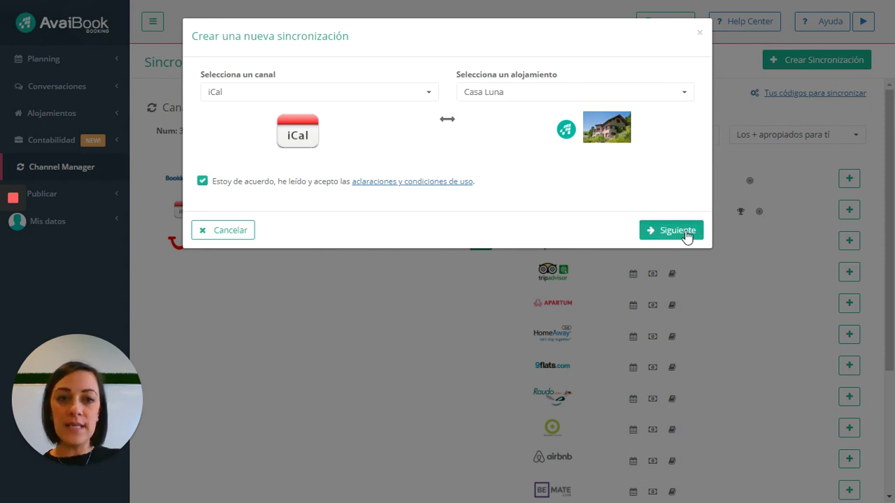
pyautogui.click(685, 231)
# Step: Name the sync 'prueba3', set it to Unidireccional hacia AvaiBook, and create it
pyautogui.click(375, 225)
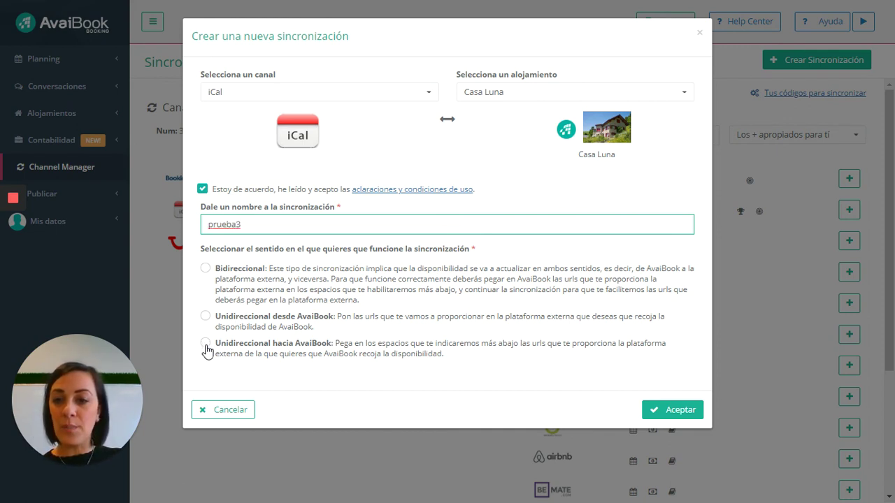
pyautogui.click(205, 345)
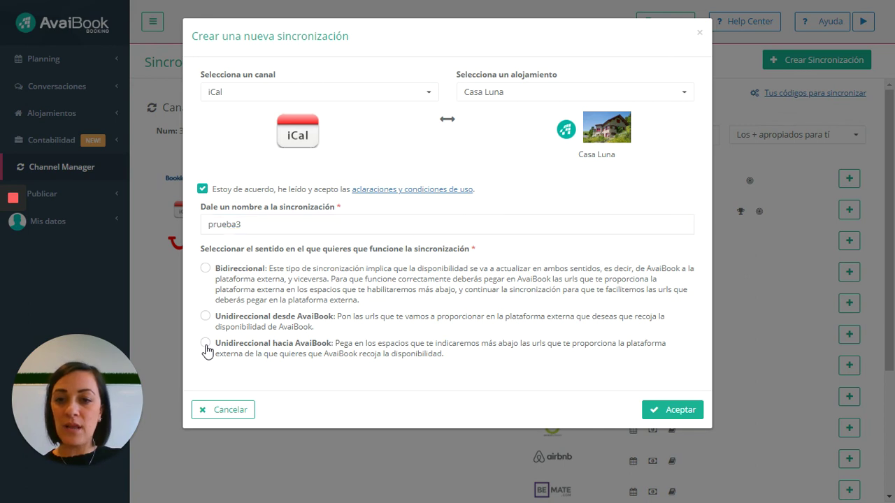
pyautogui.click(680, 409)
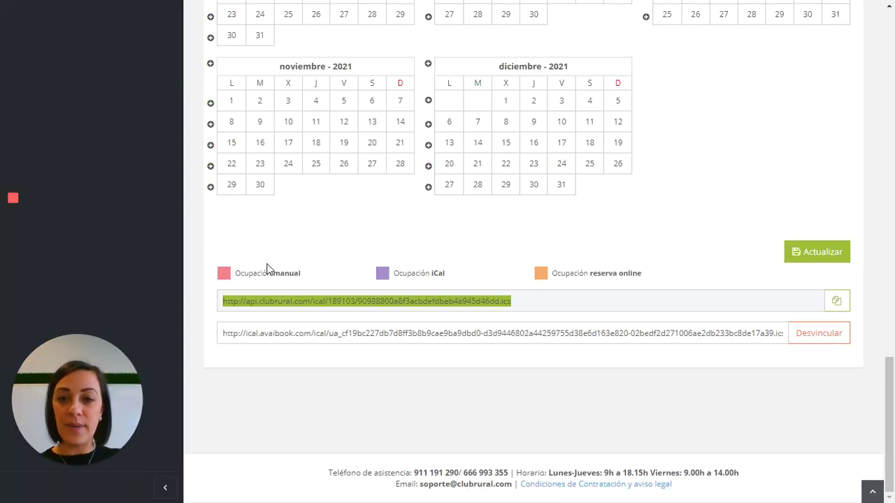
# Step: Copy Club Rural's iCal link and focus the empty prueba3 import field in AvaiBook
pyautogui.click(295, 340)
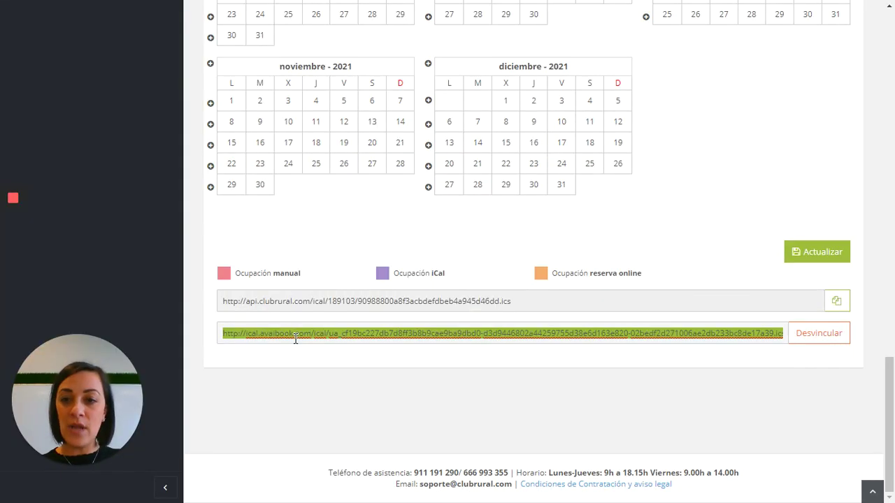
pyautogui.click(292, 301)
pyautogui.hotkey('ctrl', 'c')
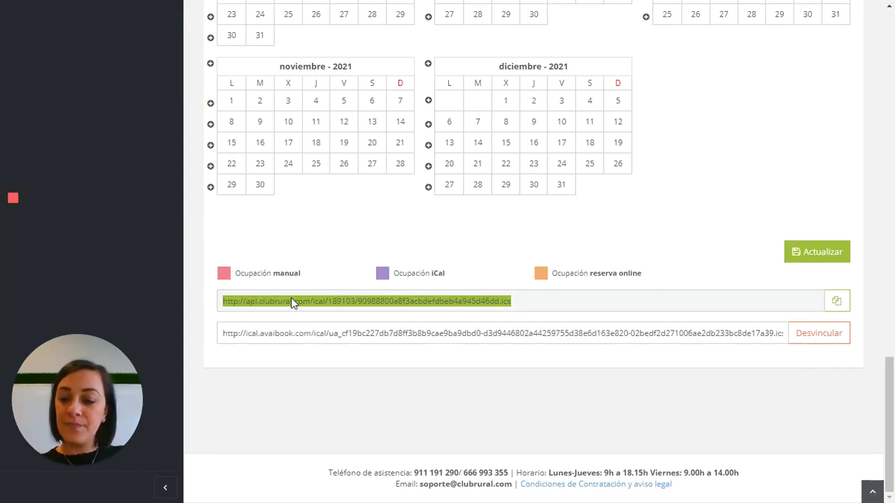
pyautogui.hotkey('alt', 'Tab')
pyautogui.click(297, 266)
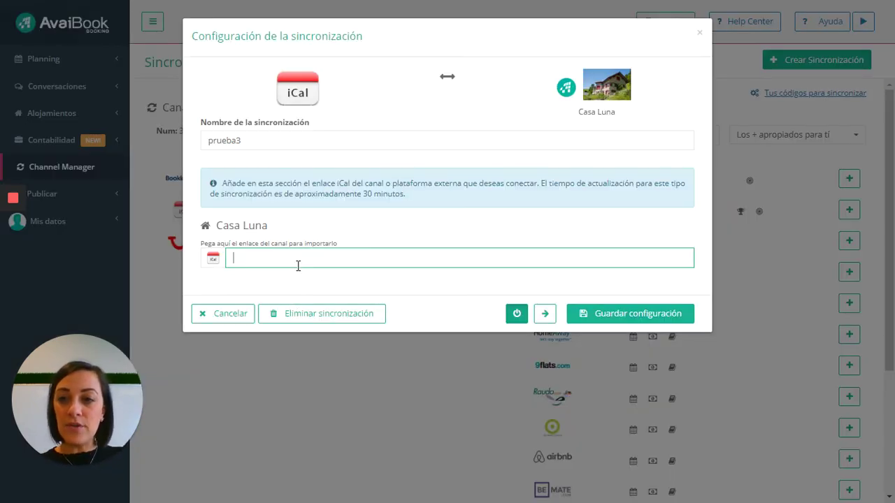
# Step: Paste Club Rural's iCal link as prueba3's import link, save the configuration, and close the window
pyautogui.hotkey('ctrl', 'v')
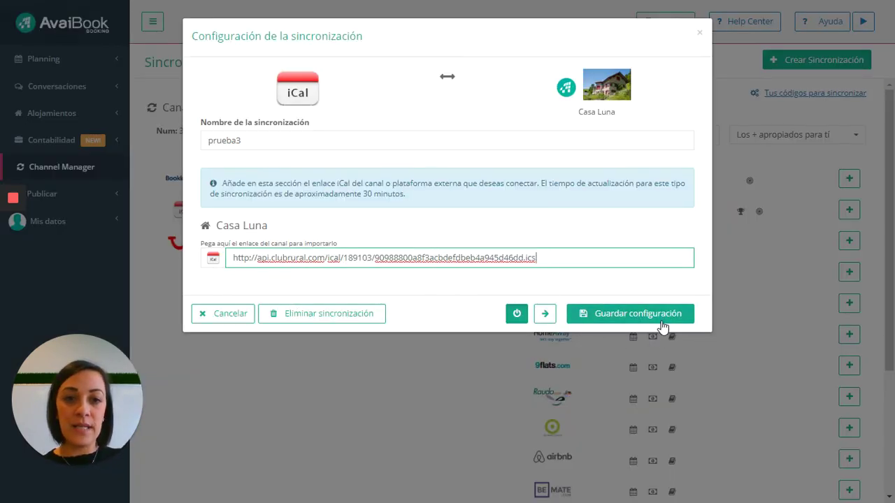
pyautogui.click(657, 319)
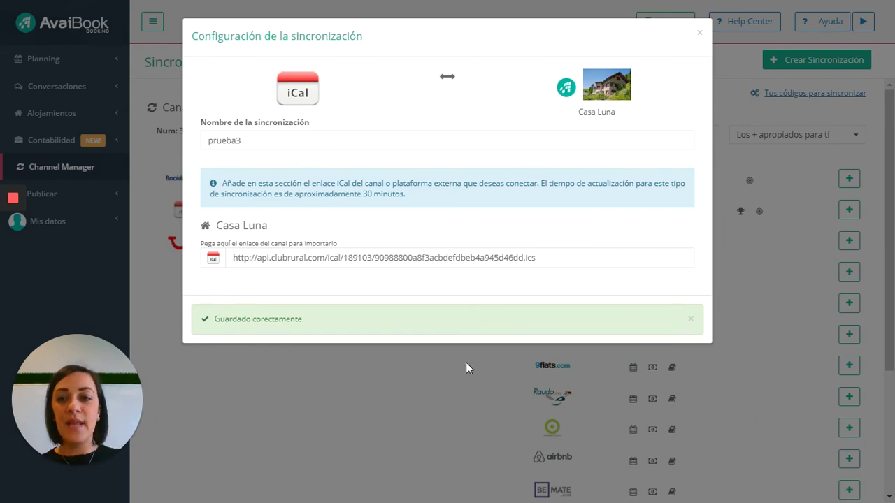
pyautogui.click(451, 387)
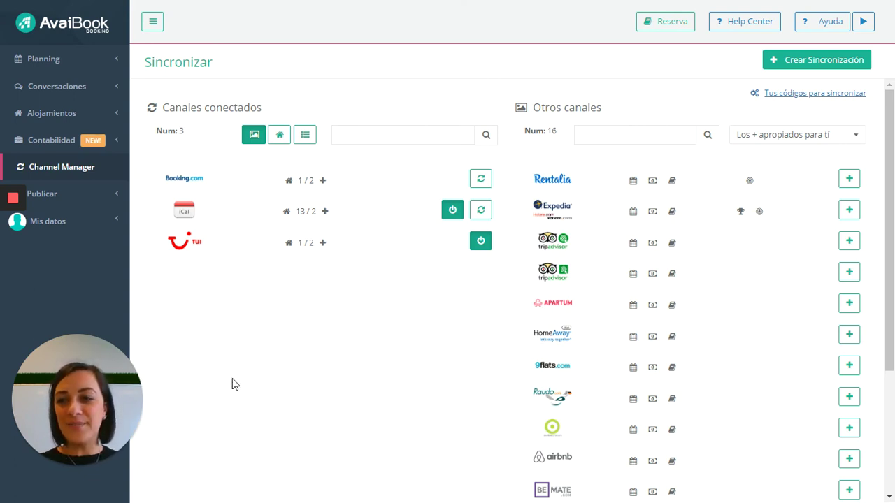
pyautogui.moveTo(12, 250)
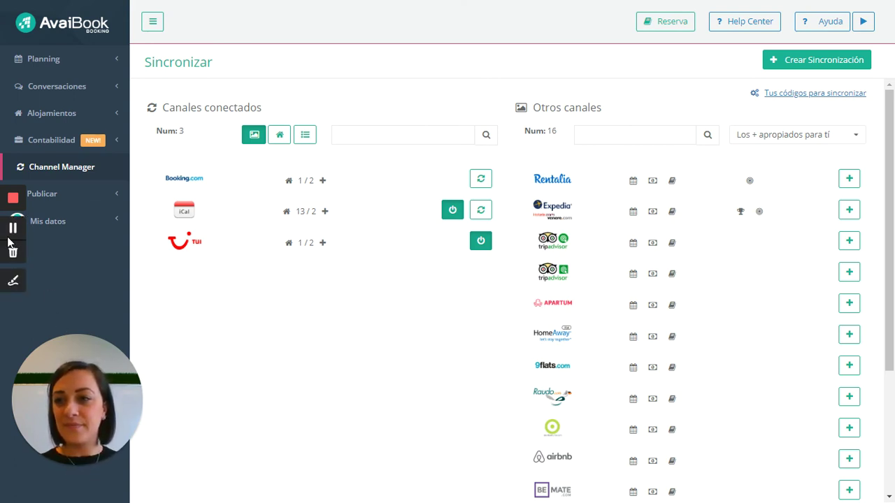